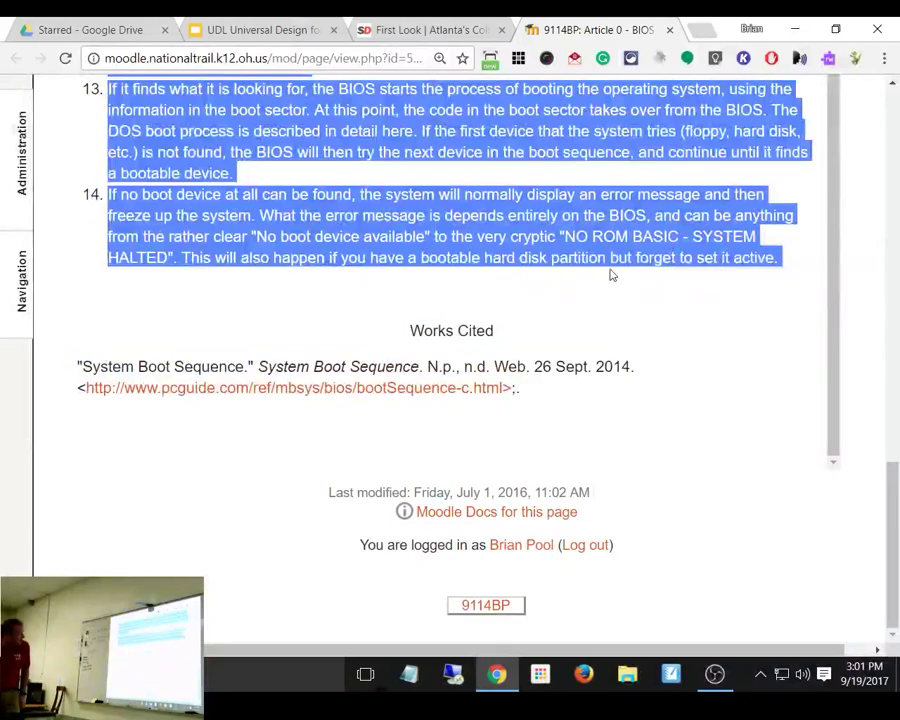
Show the Read&Write toolbar with all buttons visible, then start reading the BIOS article aloud
{"action": "left_click_drag", "start_coordinate": [893, 518], "coordinate": [893, 100]}
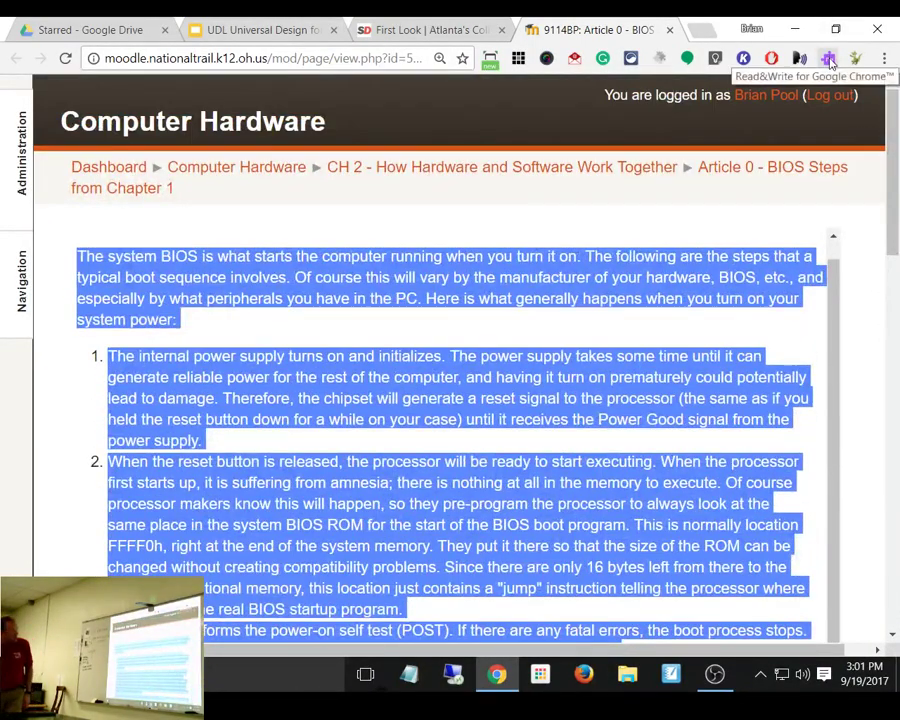
{"action": "left_click", "coordinate": [829, 60]}
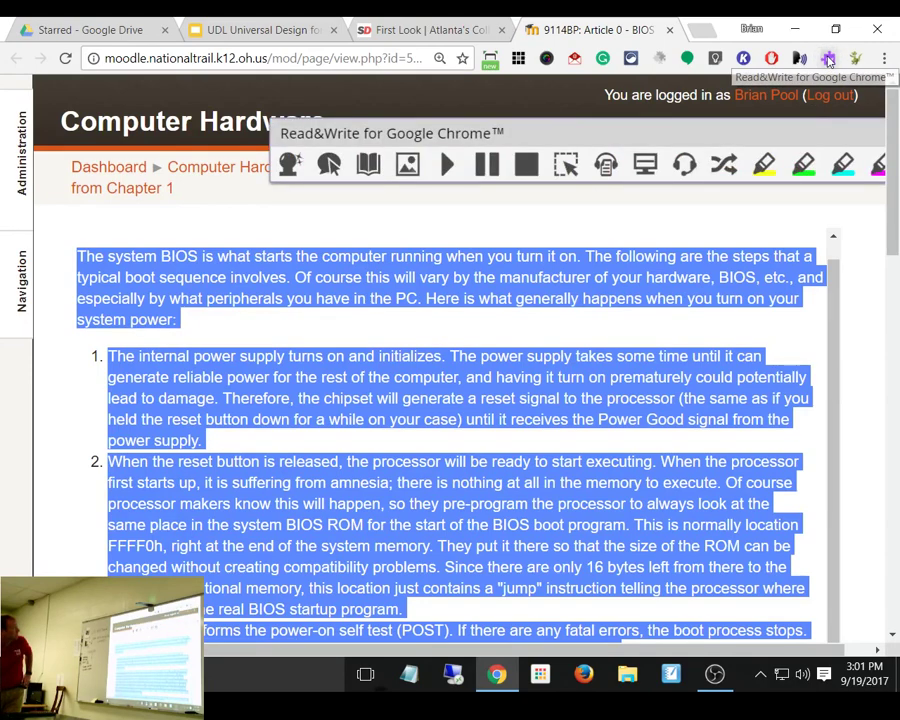
{"action": "left_click", "coordinate": [829, 60]}
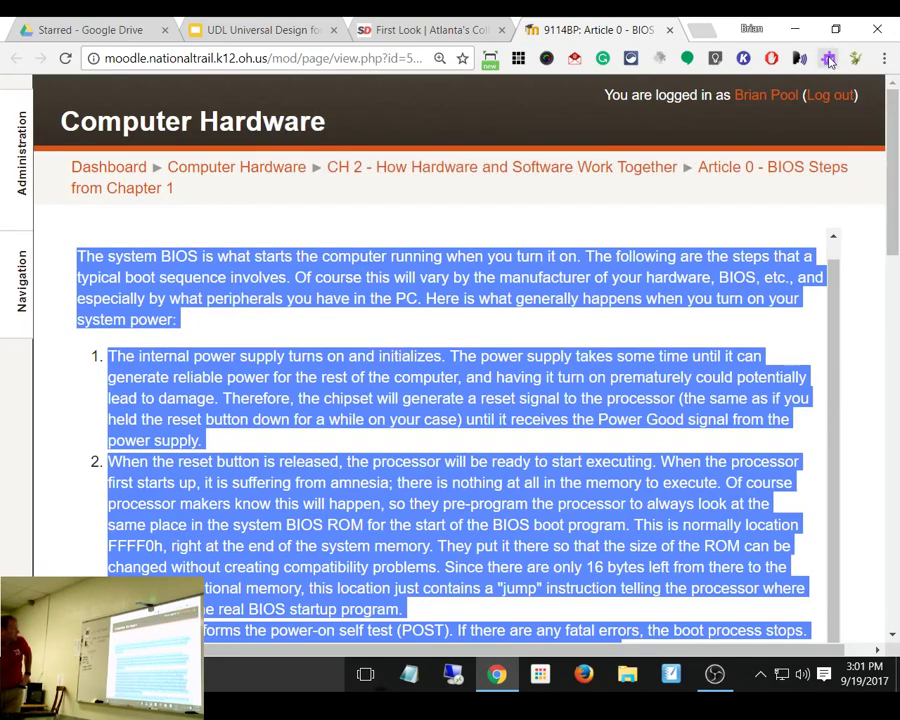
{"action": "left_click", "coordinate": [829, 60]}
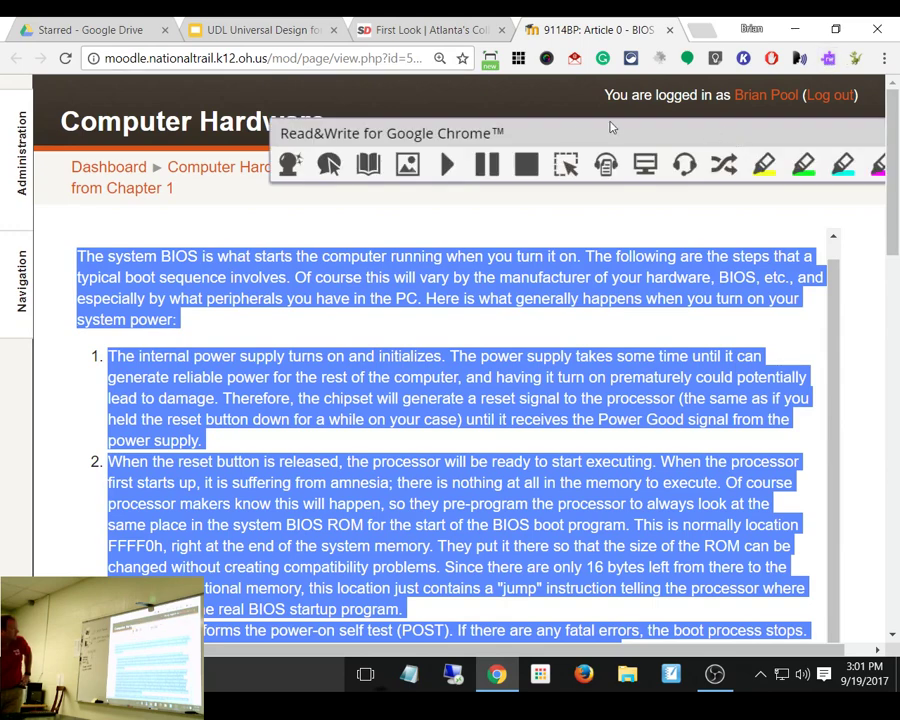
{"action": "left_click_drag", "start_coordinate": [609, 124], "coordinate": [180, 148]}
{"action": "left_click", "coordinate": [180, 148]}
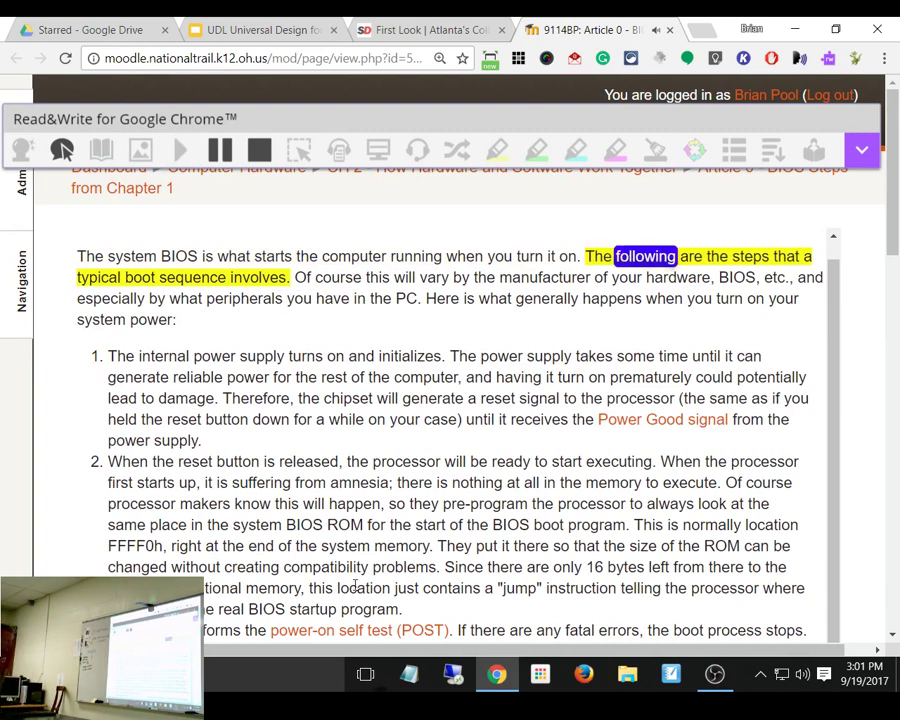
Turn the system speaker volume down from the taskbar
{"action": "left_click", "coordinate": [802, 674]}
{"action": "left_click_drag", "start_coordinate": [786, 631], "coordinate": [716, 632]}
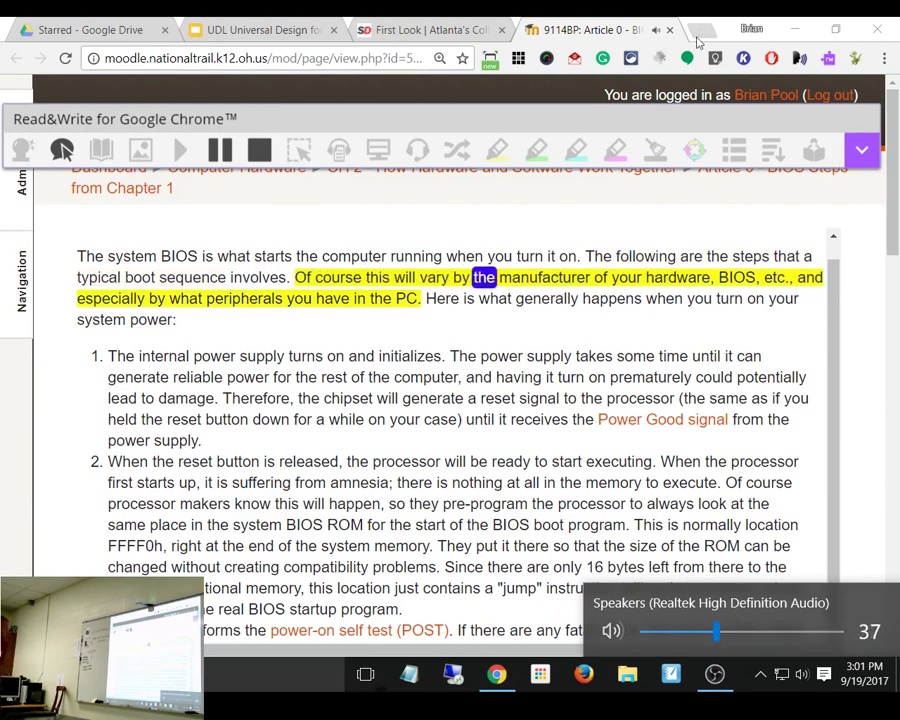
{"action": "left_click", "coordinate": [615, 22]}
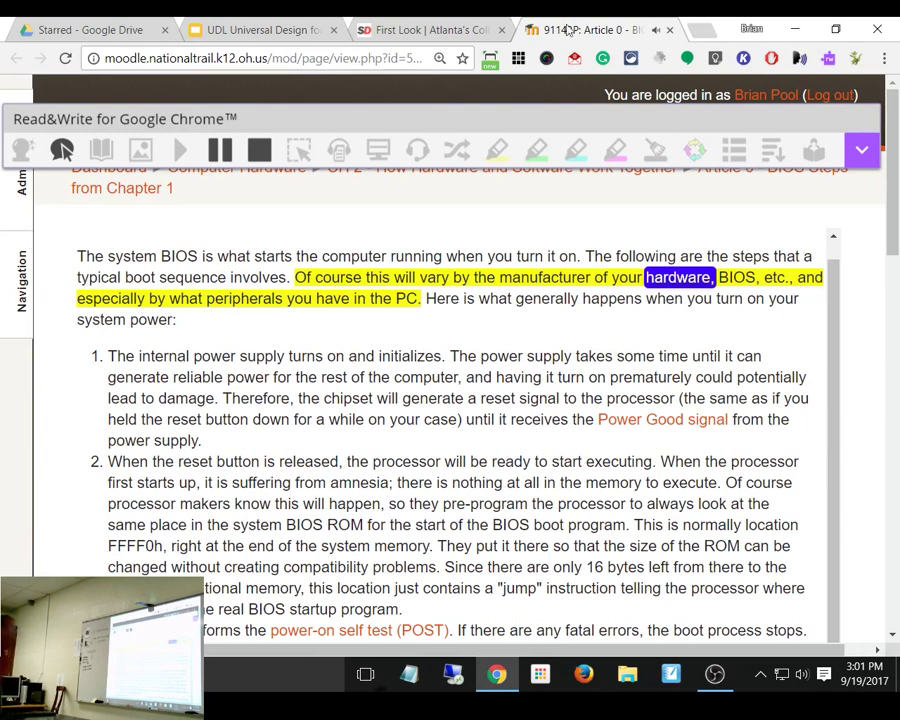
Pause and then stop the Read&Write read-aloud so the sentence highlighting clears
{"action": "left_click", "coordinate": [222, 158]}
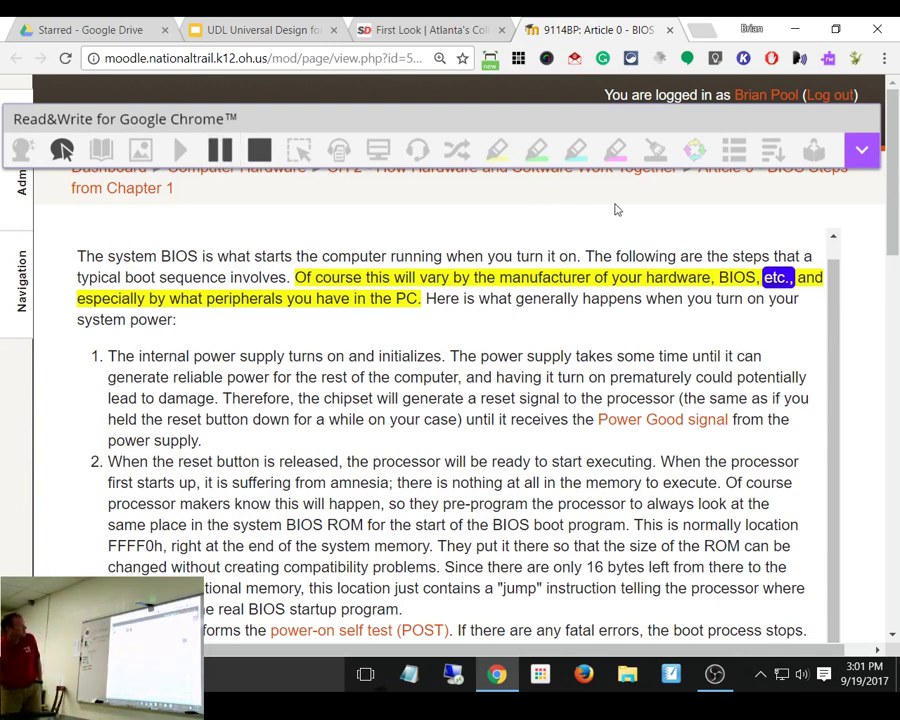
{"action": "left_click", "coordinate": [259, 150]}
{"action": "left_click", "coordinate": [858, 153]}
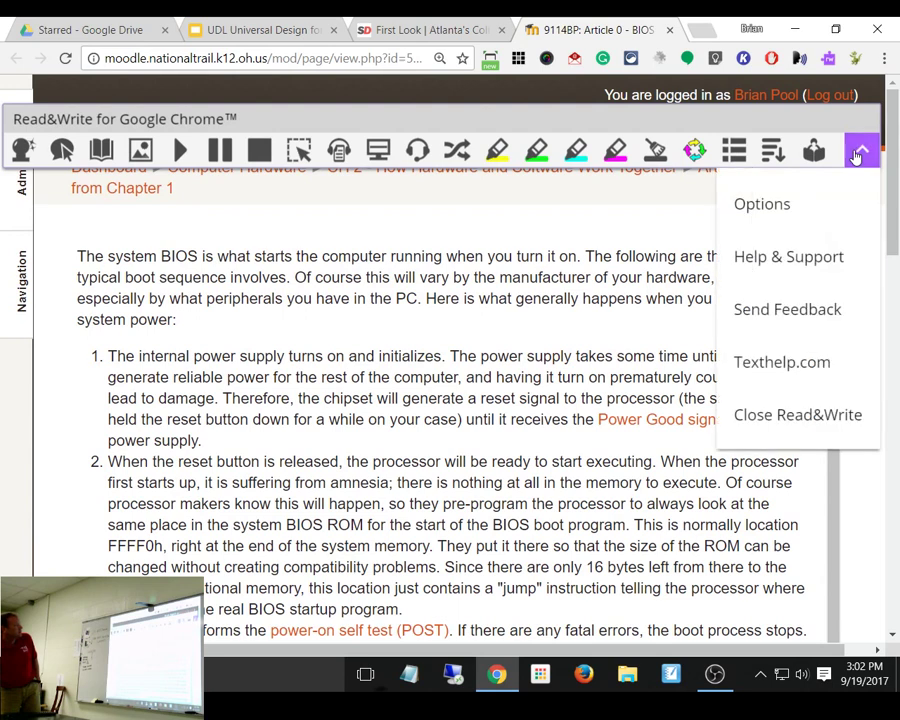
Check the Speech options (UK Serena voice, speed about 38, continuous reading), then cancel without changes
{"action": "left_click", "coordinate": [790, 203]}
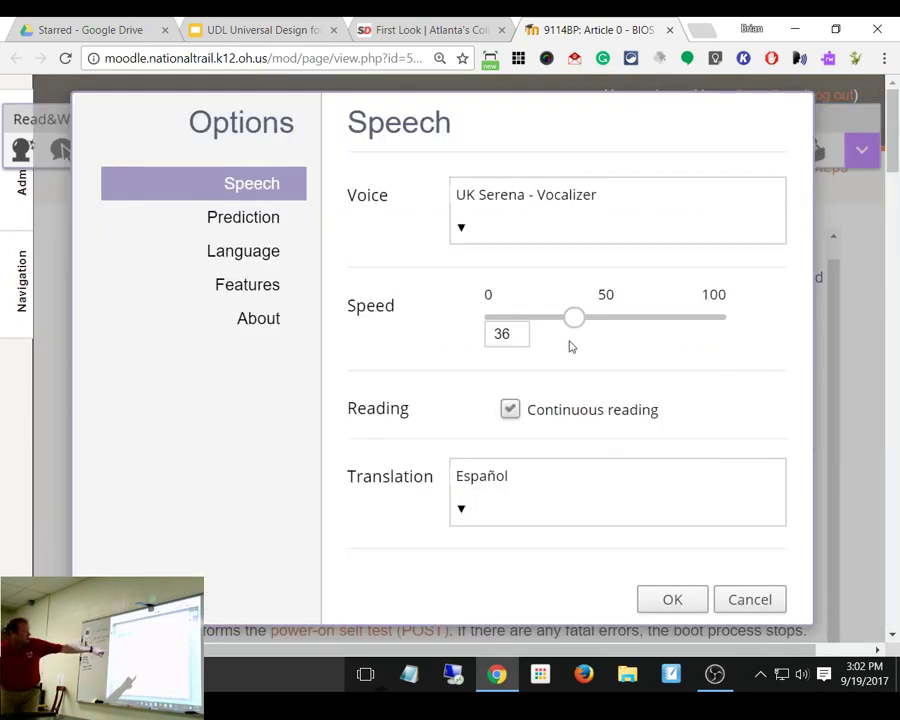
{"action": "mouse_move", "coordinate": [574, 318]}
{"action": "left_mouse_down"}
{"action": "mouse_move", "coordinate": [649, 322]}
{"action": "mouse_move", "coordinate": [567, 318]}
{"action": "mouse_move", "coordinate": [581, 318]}
{"action": "left_mouse_up"}
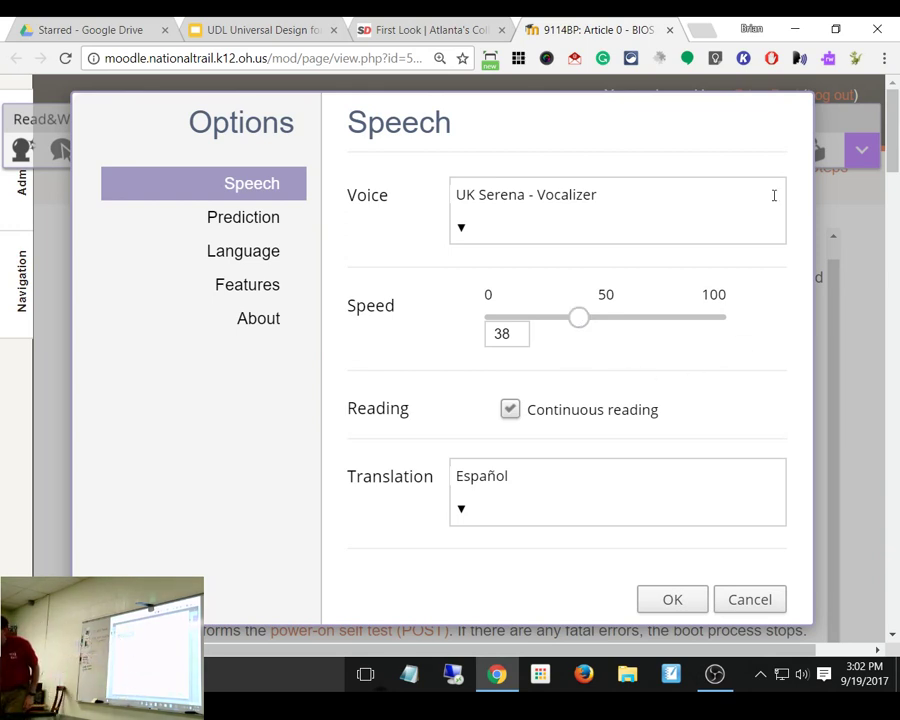
{"action": "left_click", "coordinate": [773, 598]}
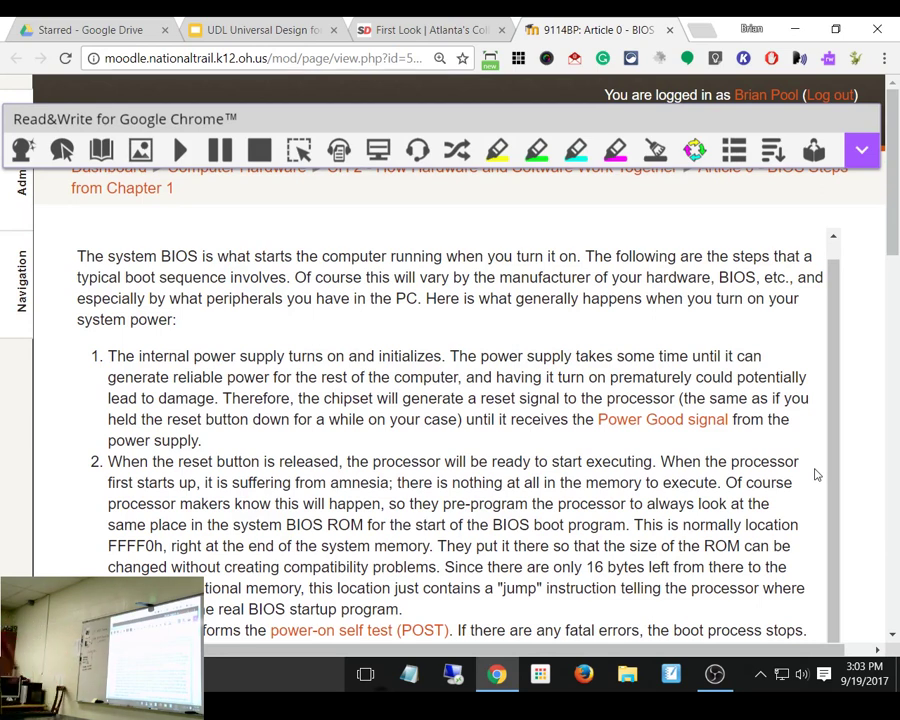
Search Google in a new tab for 'how to install a hard drive'
{"action": "left_click", "coordinate": [700, 30]}
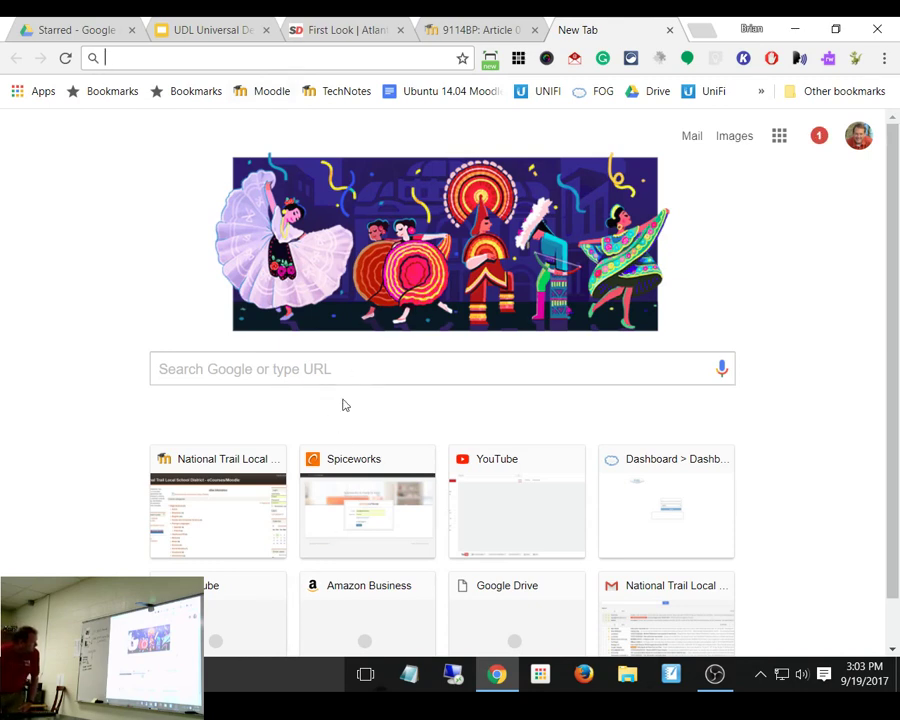
{"action": "left_click", "coordinate": [369, 364]}
{"action": "type", "text": "h"}
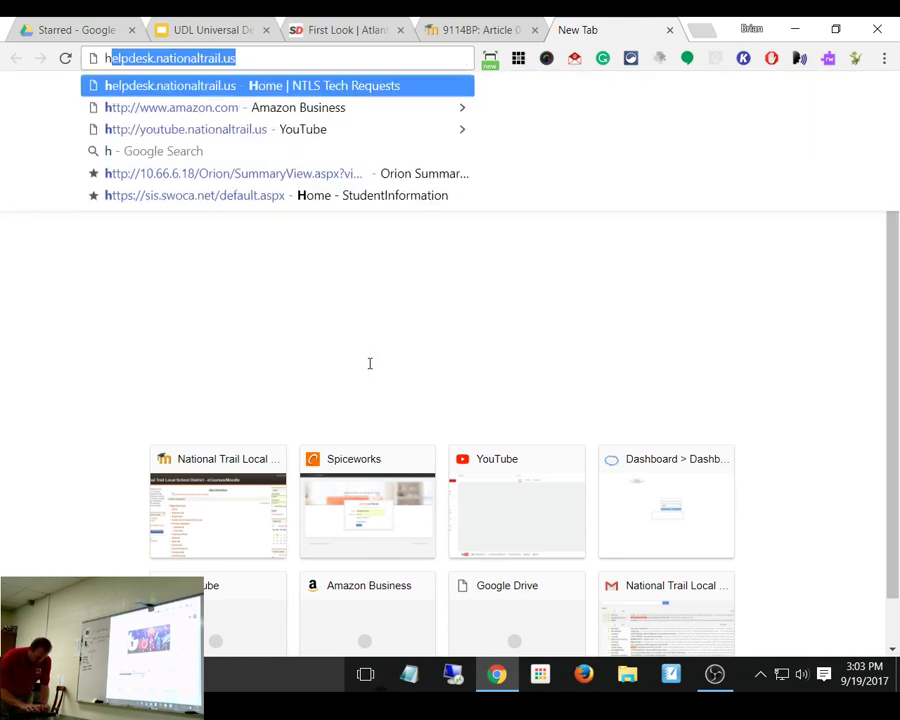
{"action": "type", "text": "ow to insta"}
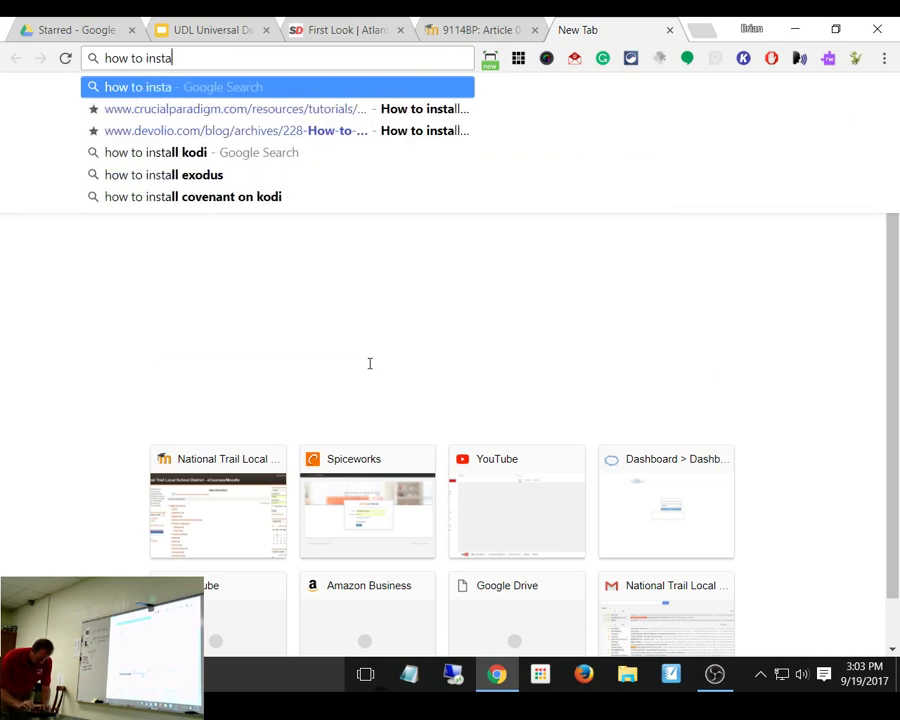
{"action": "type", "text": "ll a hard drive"}
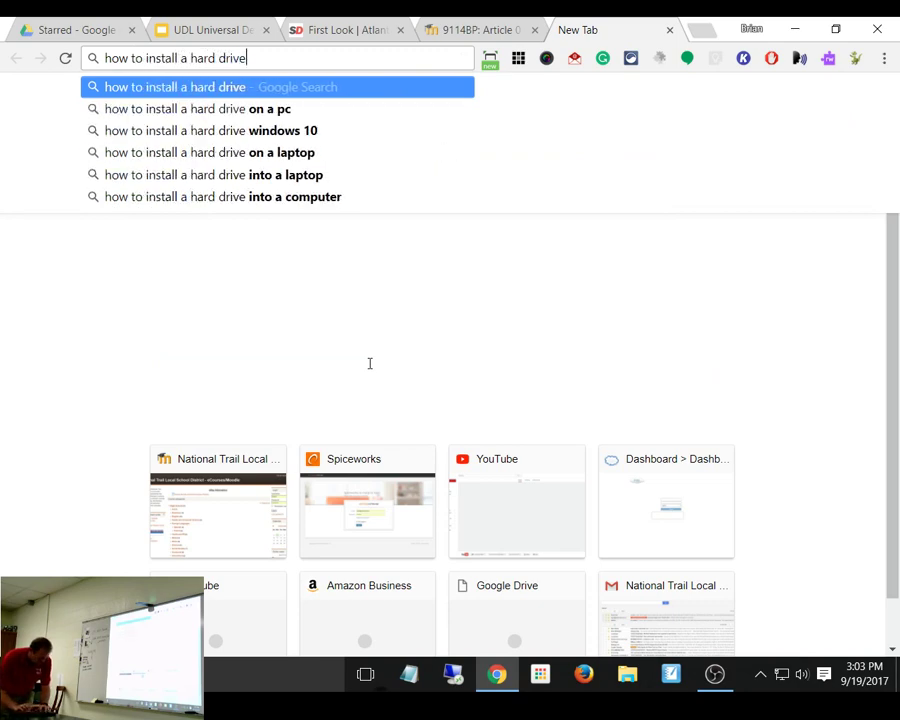
{"action": "key", "text": "Return"}
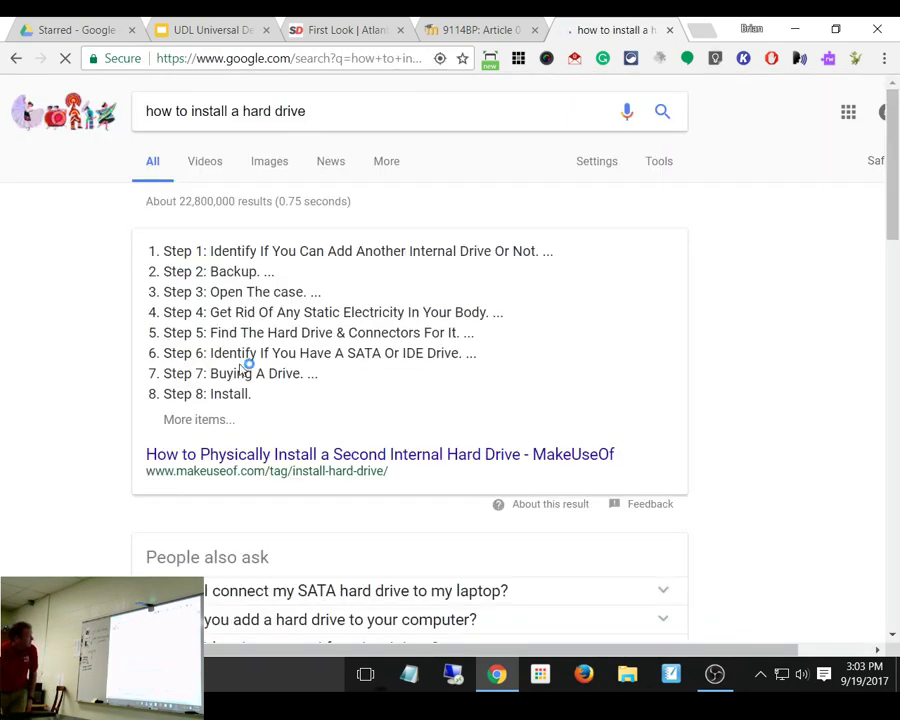
Open the MakeUseOf second internal hard drive article, skim it, and select its URL
{"action": "left_click", "coordinate": [313, 459]}
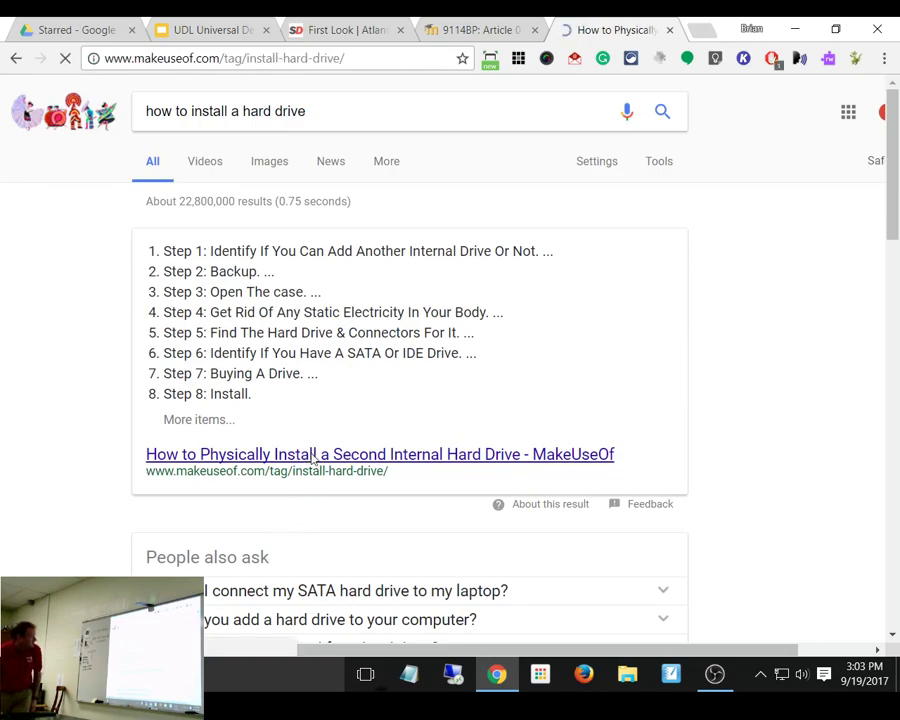
{"action": "scroll", "coordinate": [553, 297], "scroll_direction": "down", "scroll_amount": 20}
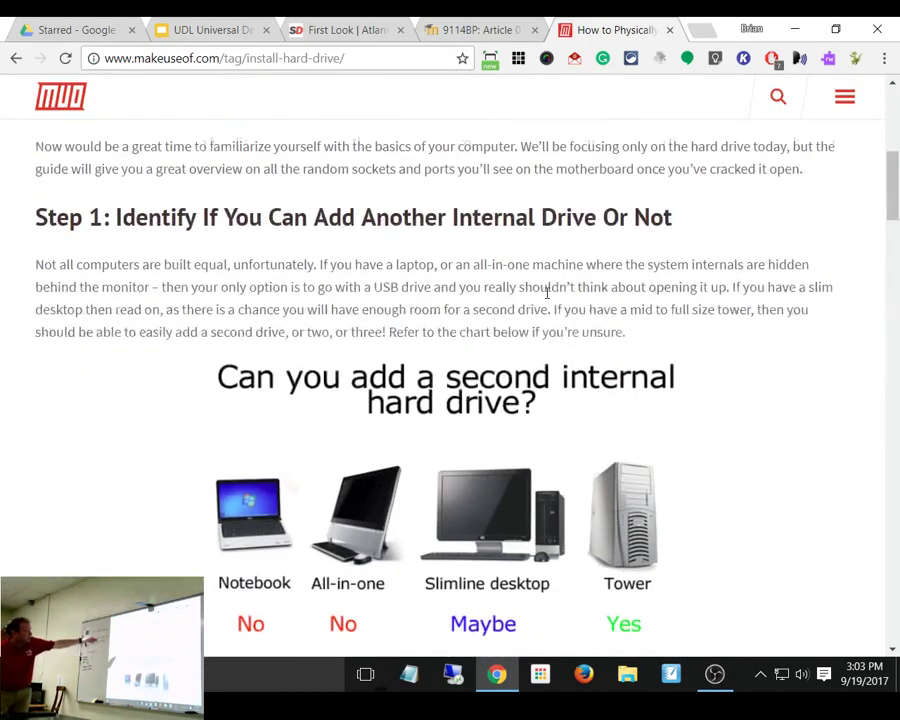
{"action": "scroll", "coordinate": [543, 297], "scroll_direction": "down", "scroll_amount": 5}
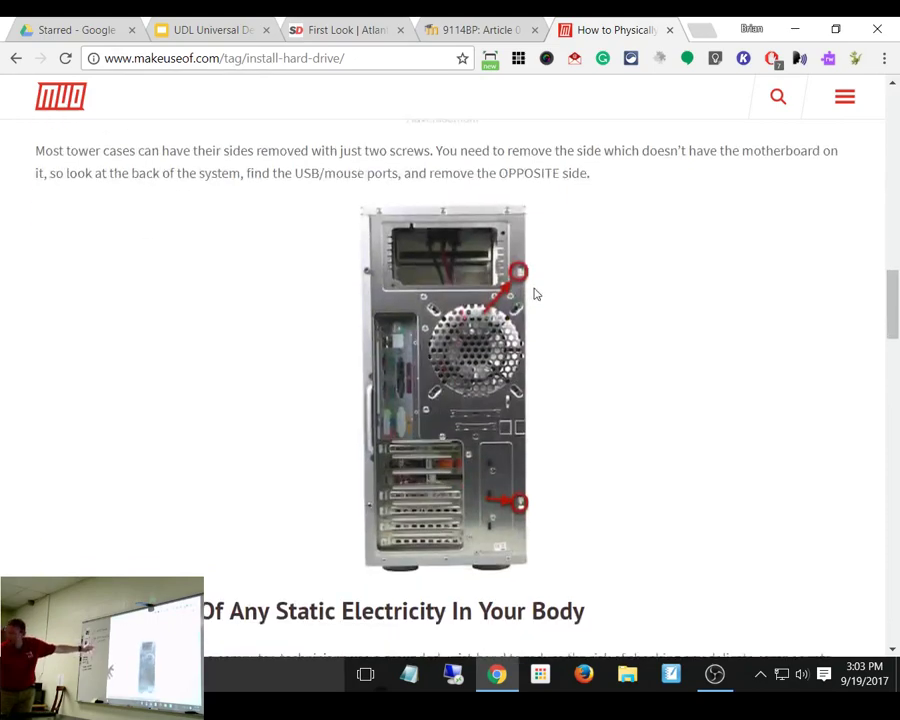
{"action": "scroll", "coordinate": [534, 291], "scroll_direction": "up", "scroll_amount": 15}
{"action": "scroll", "coordinate": [530, 285], "scroll_direction": "up", "scroll_amount": 4}
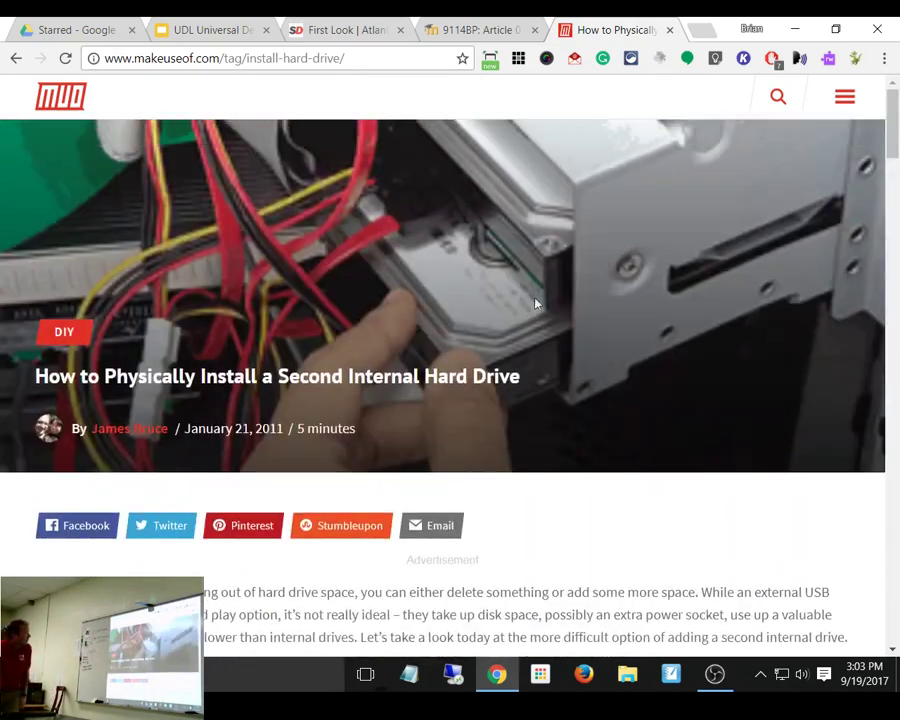
{"action": "left_click", "coordinate": [400, 58]}
{"action": "key", "text": "ctrl+c"}
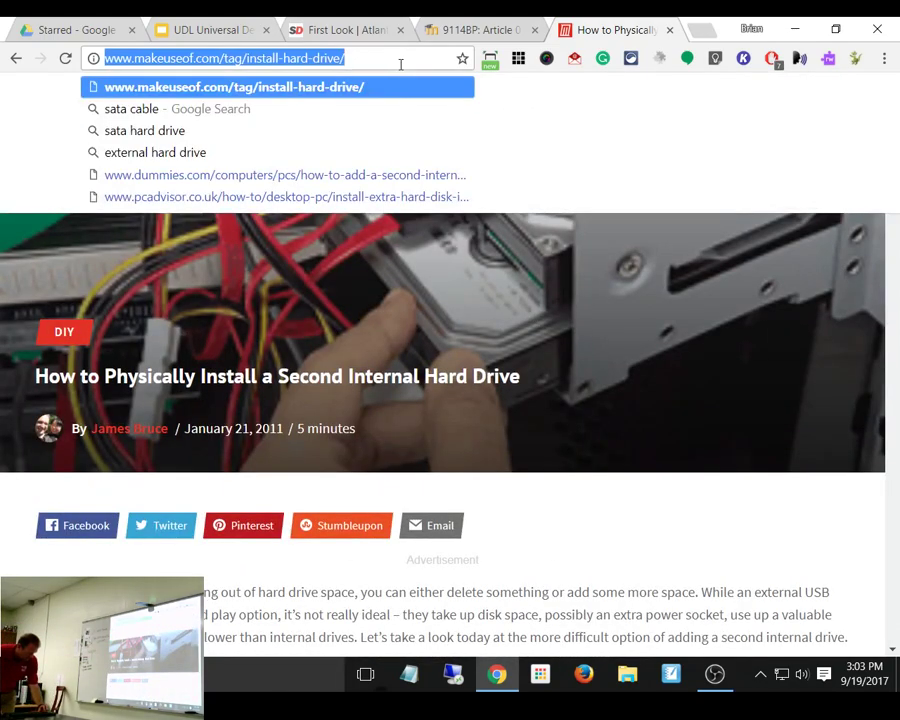
Load the copied MakeUseOf hard drive article URL in Firefox
{"action": "left_click", "coordinate": [585, 687]}
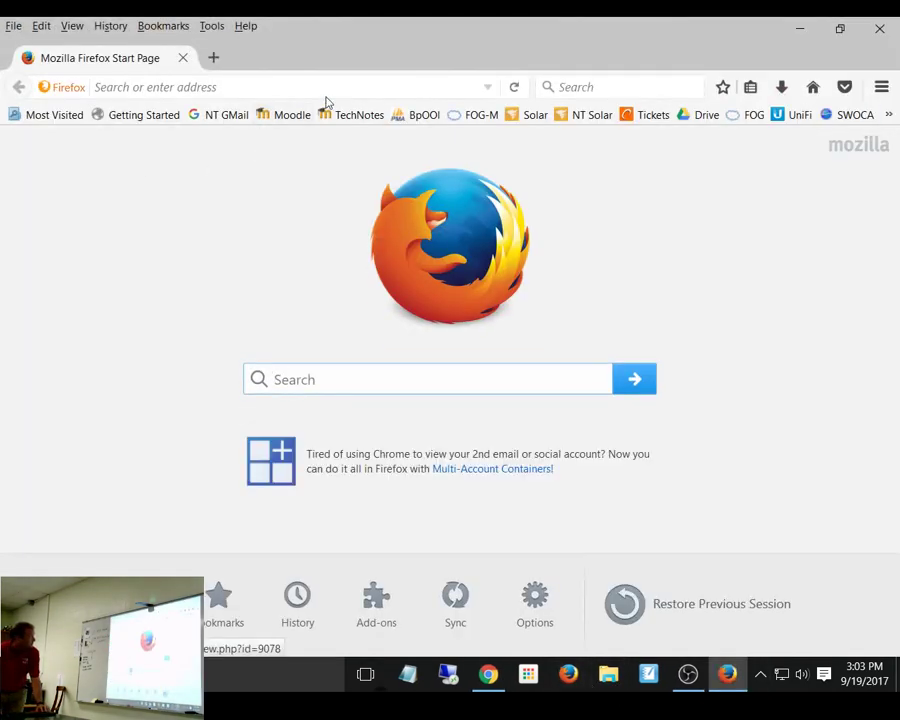
{"action": "left_click", "coordinate": [330, 88]}
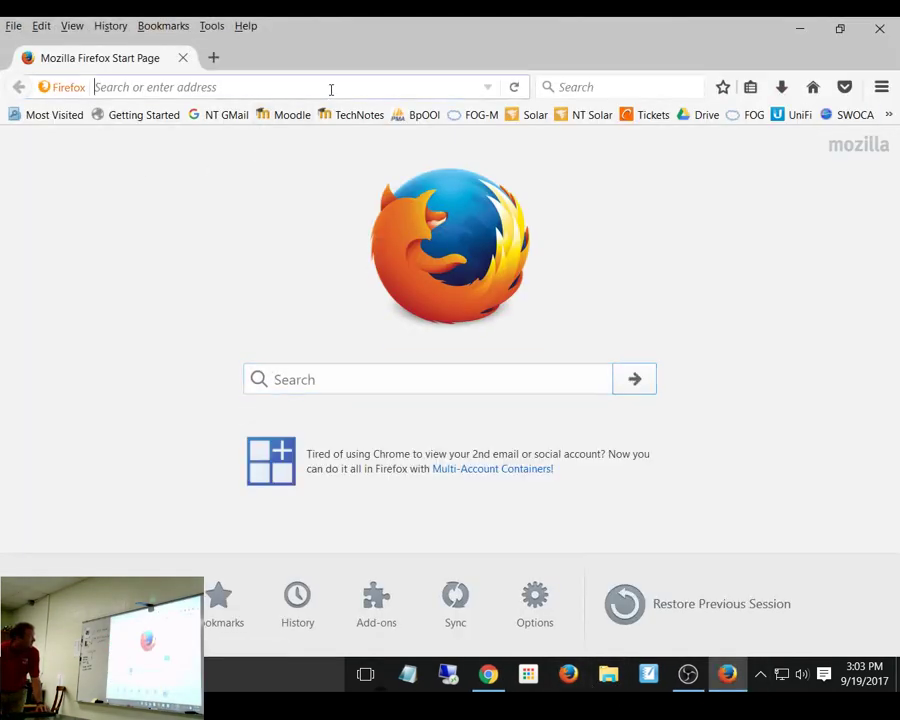
{"action": "key", "text": "ctrl+v"}
{"action": "key", "text": "Return"}
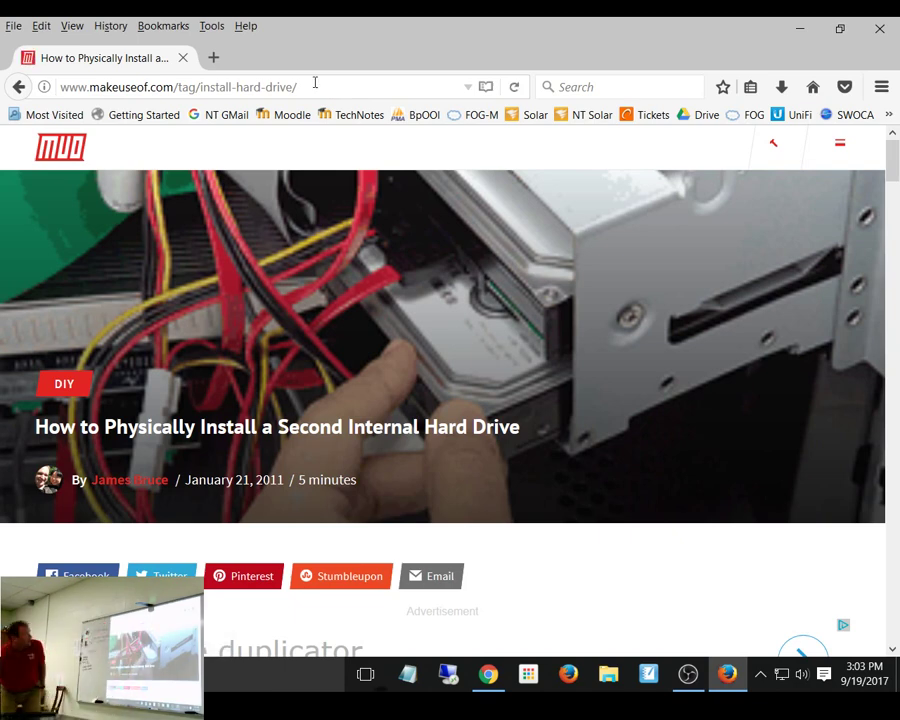
View the article in Firefox Reader View, scroll through it, then minimize Firefox
{"action": "left_click", "coordinate": [485, 88]}
{"action": "scroll", "coordinate": [450, 390], "scroll_direction": "down", "scroll_amount": 10}
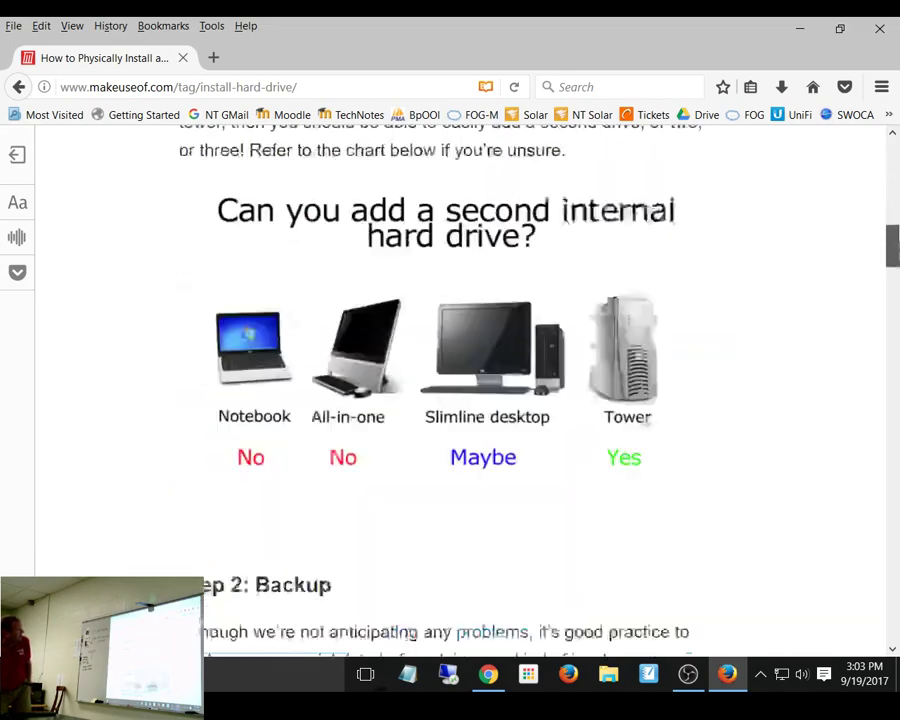
{"action": "left_click_drag", "start_coordinate": [892, 245], "coordinate": [898, 136]}
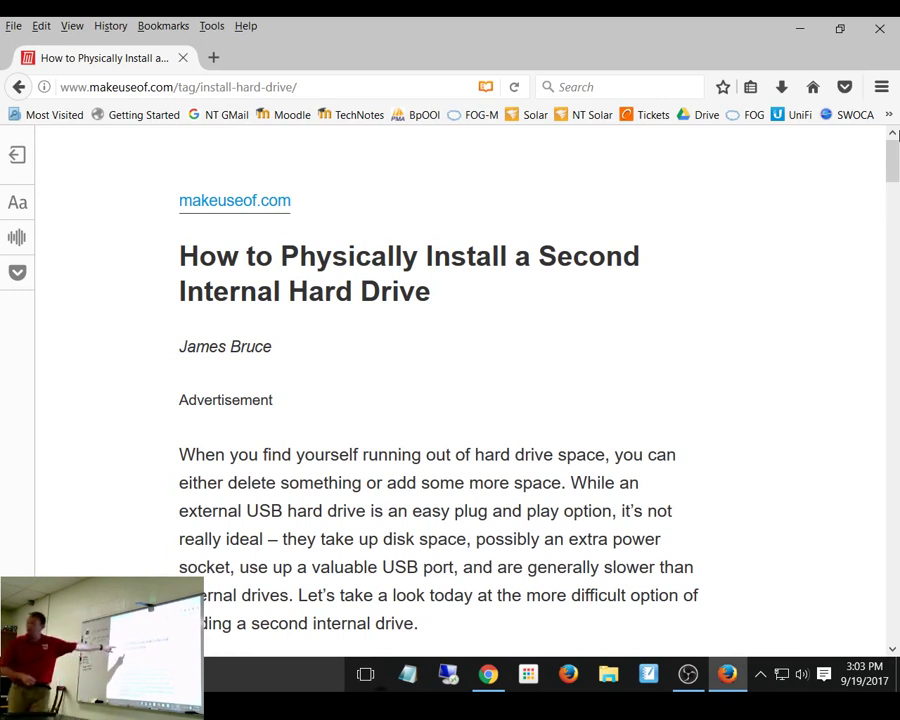
{"action": "left_click", "coordinate": [800, 29]}
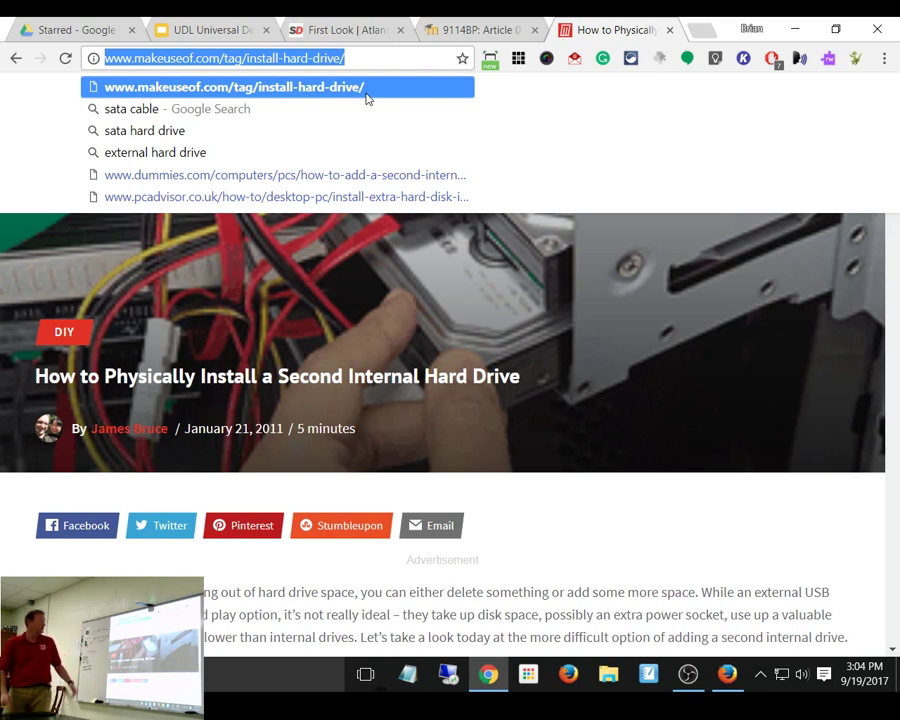
Present the UDL Slides deck full screen on slide 11, 'Making Content Accessible'
{"action": "left_click", "coordinate": [457, 31]}
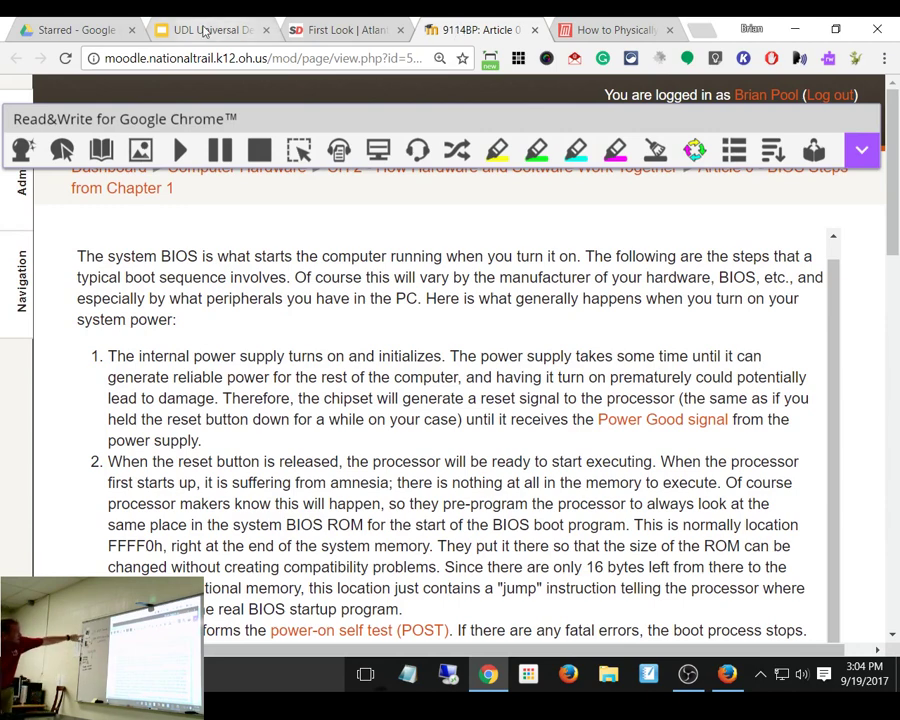
{"action": "left_click", "coordinate": [205, 30]}
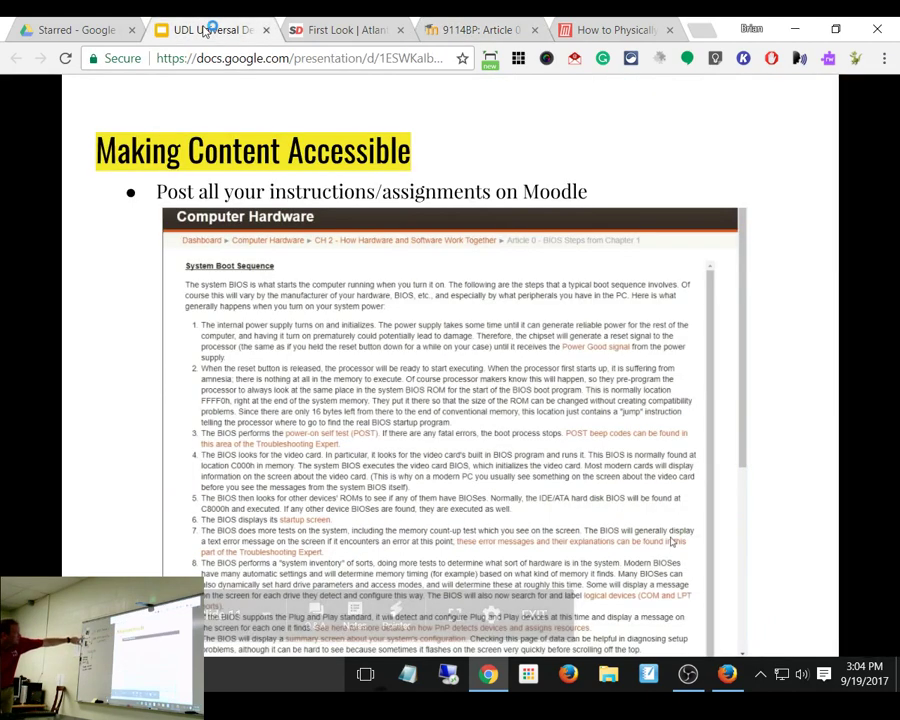
{"action": "left_click", "coordinate": [672, 124]}
{"action": "key", "text": "Left"}
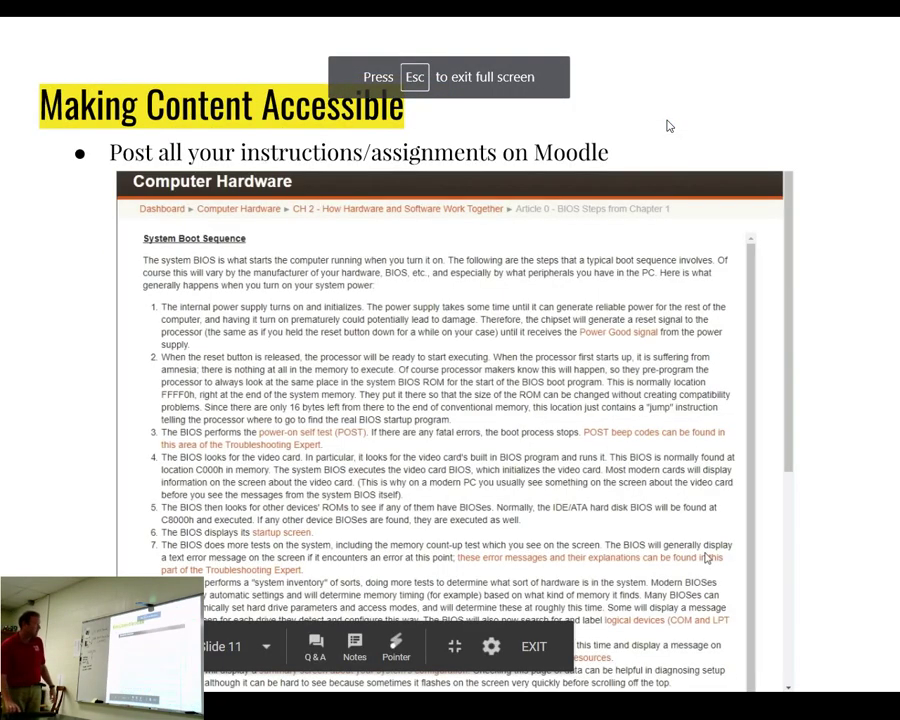